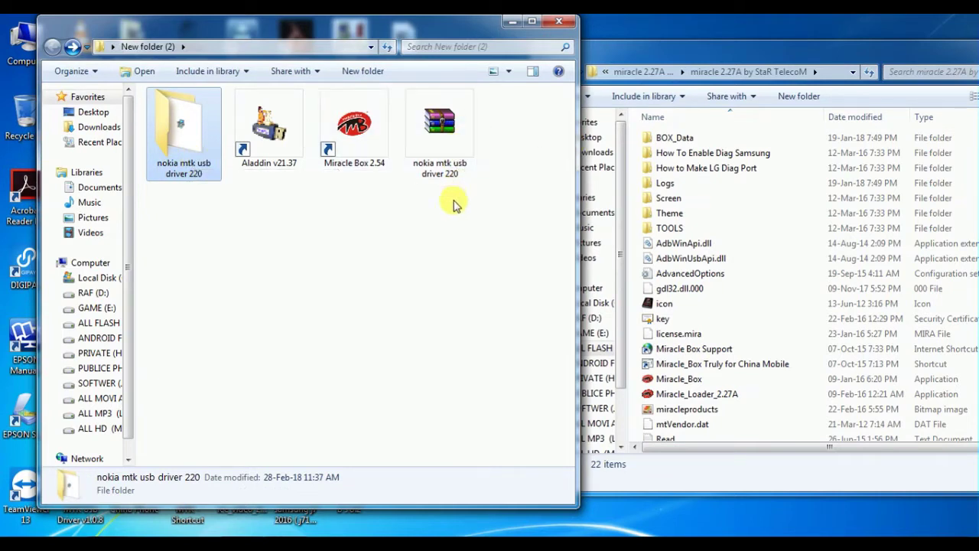
Step: Extract the nokia mtk usb driver 220 archive into a folder of the same name
click(438, 176)
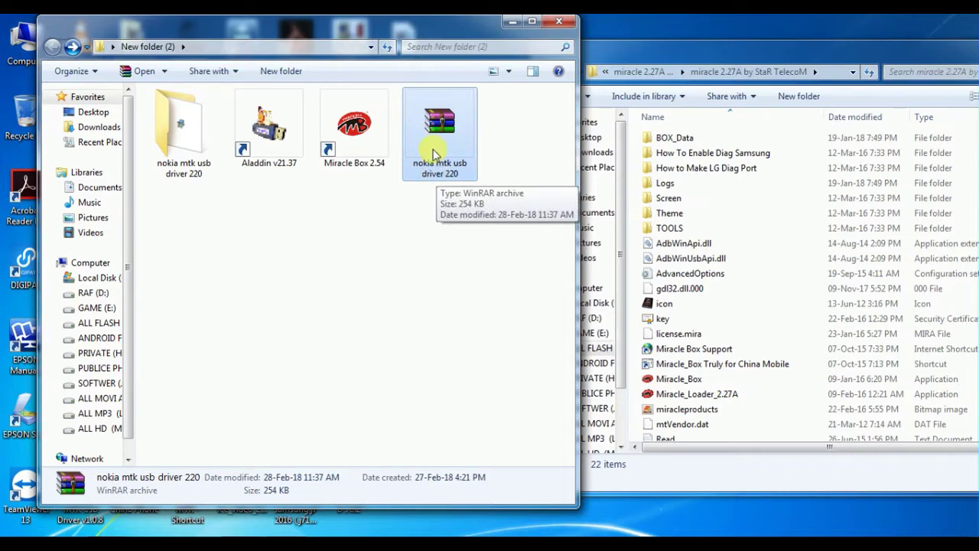
right_click(436, 125)
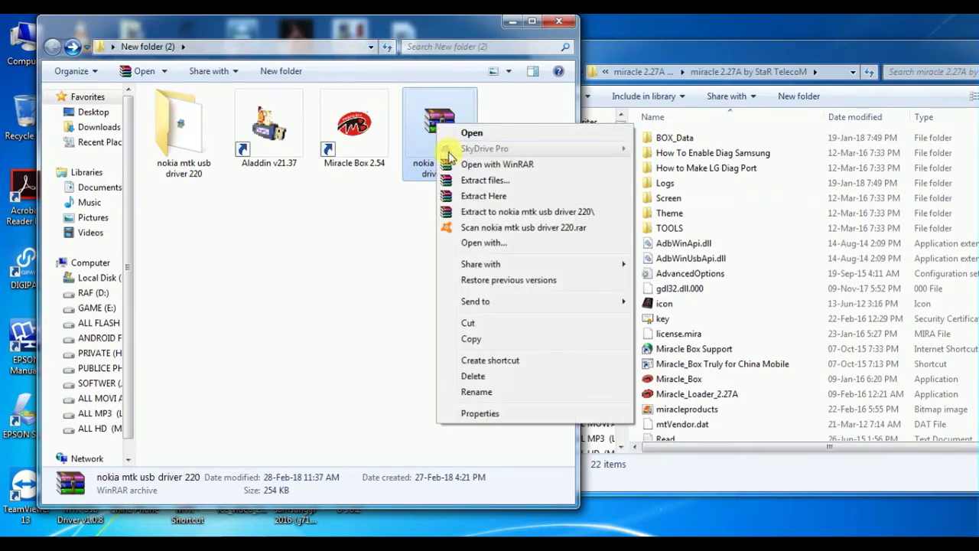
click(471, 212)
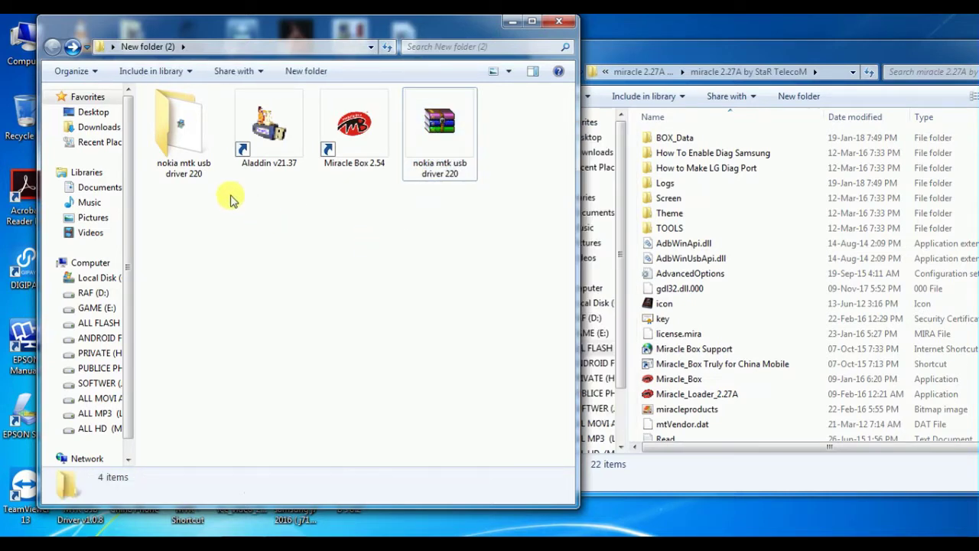
Step: Open the nokia mtk usb driver 220 folder and select the MTK_USB Serial Port Driver x86 installer
click(198, 151)
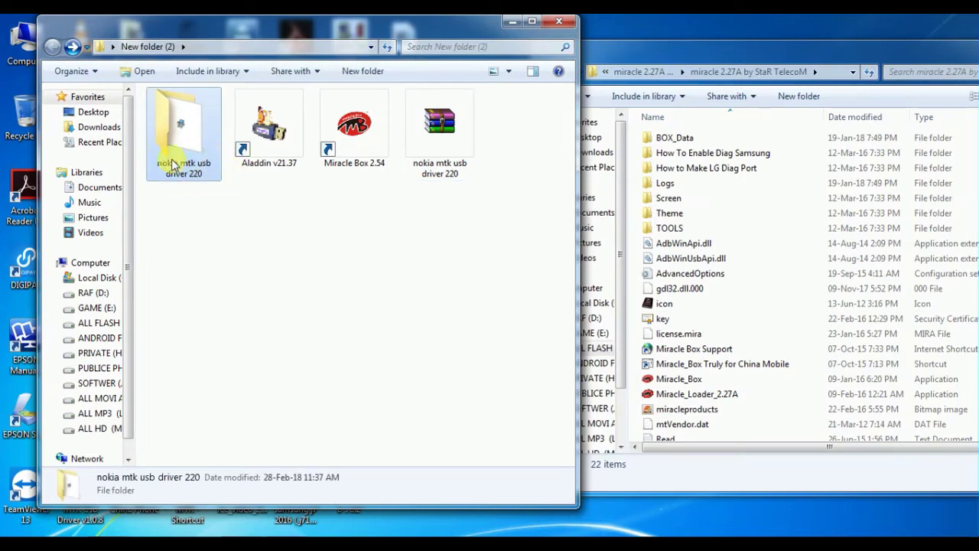
double_click(187, 141)
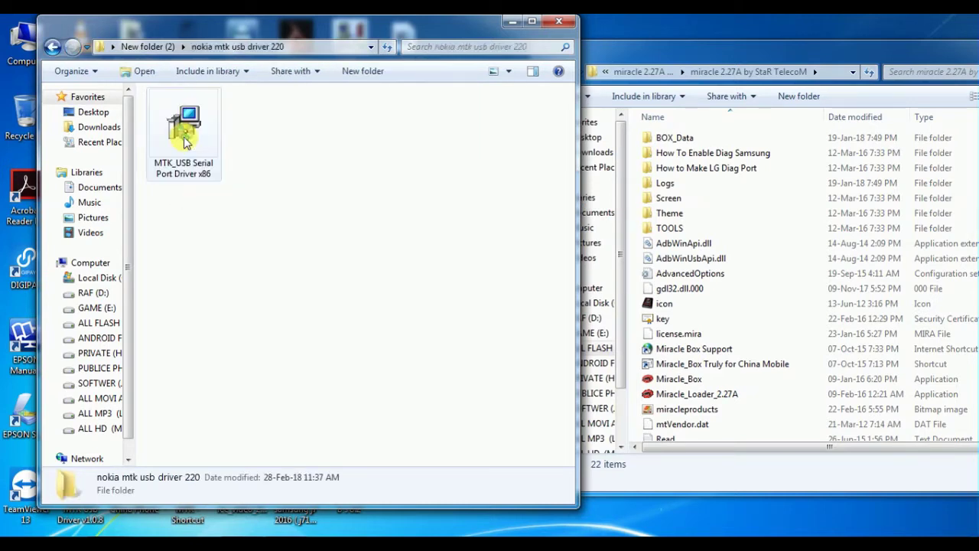
click(196, 178)
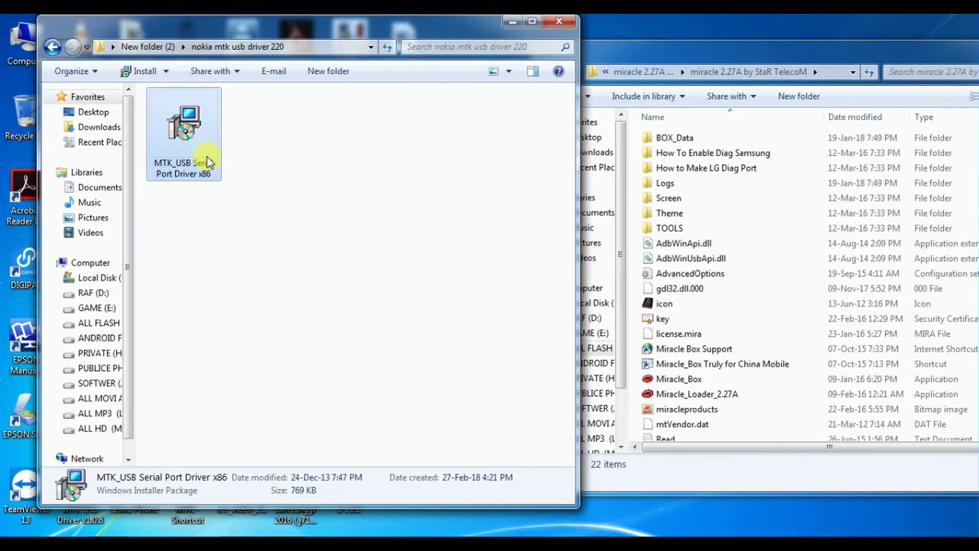
Step: Return to New folder (2) and look over the Aladdin v21.37 and Miracle Box 2.54 shortcuts
click(52, 50)
click(264, 253)
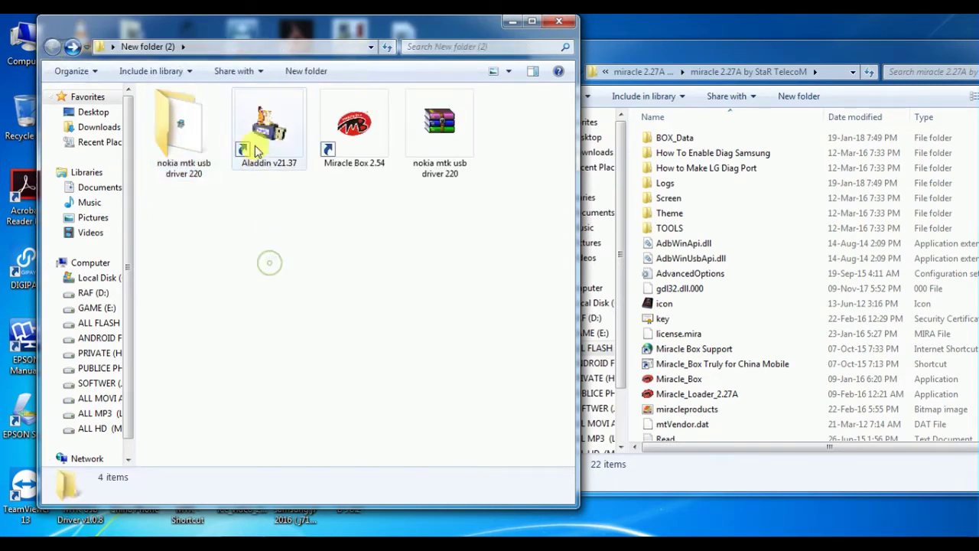
click(269, 130)
click(340, 140)
click(272, 134)
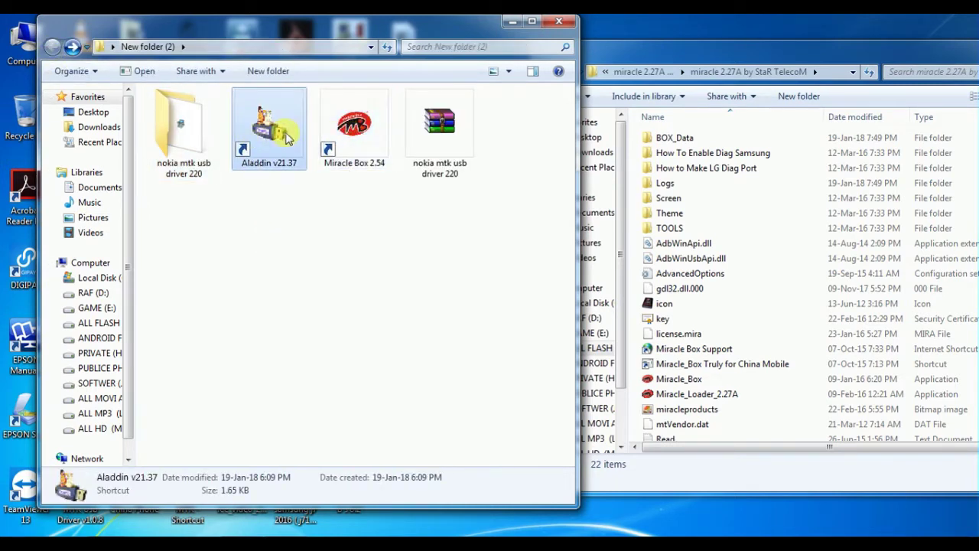
click(338, 136)
click(288, 198)
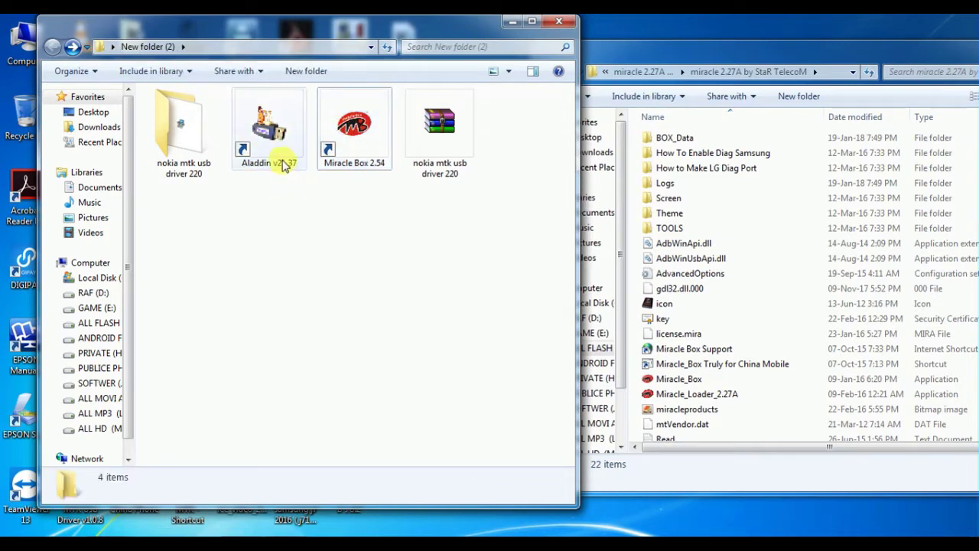
click(280, 162)
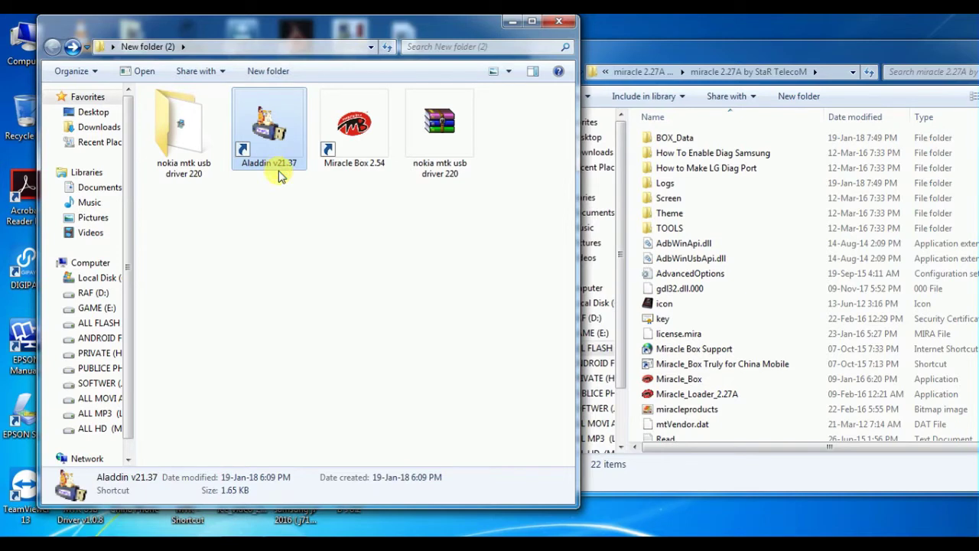
click(359, 165)
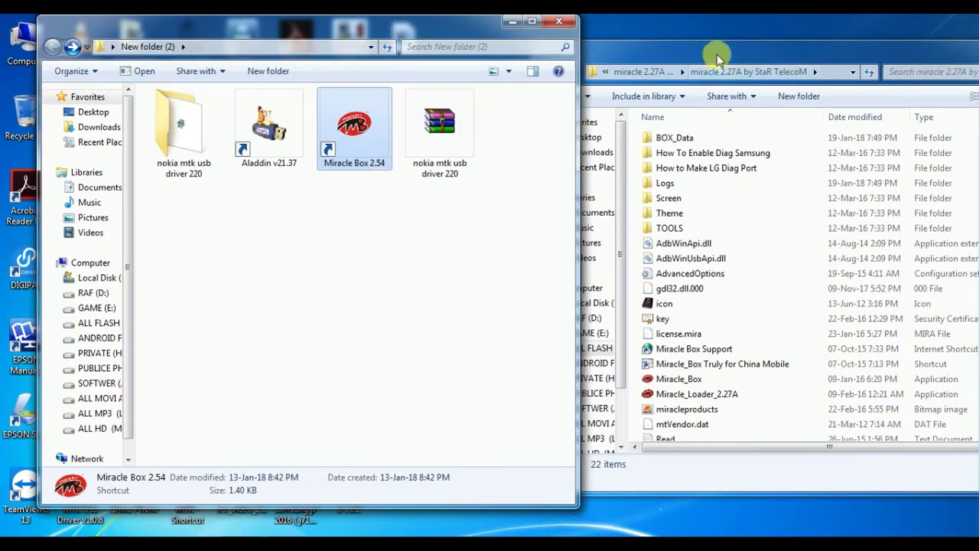
Step: Bring the miracle 2.27A by StaR TelecoM folder forward to view its files, and move it back aside
drag(716, 54, 552, 52)
scroll(616, 350, down, 1)
scroll(615, 351, up, 1)
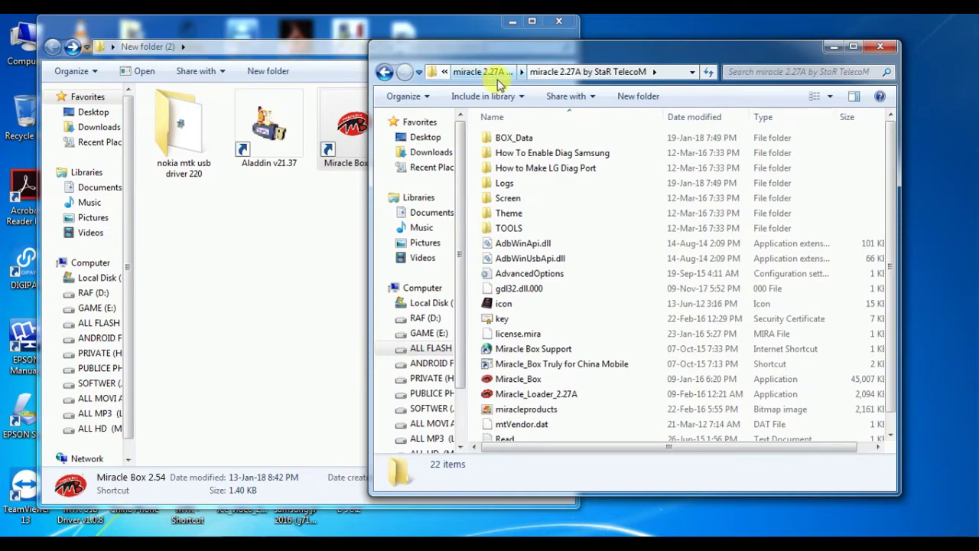
drag(509, 55, 720, 65)
Step: Launch Aladdin v21.37 from New folder (2) and connect it
click(275, 124)
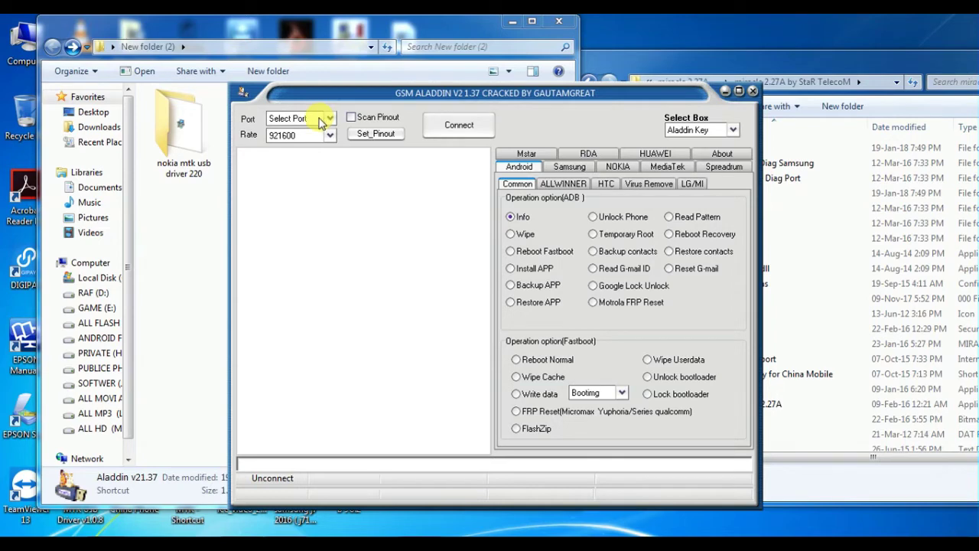
drag(442, 98, 315, 94)
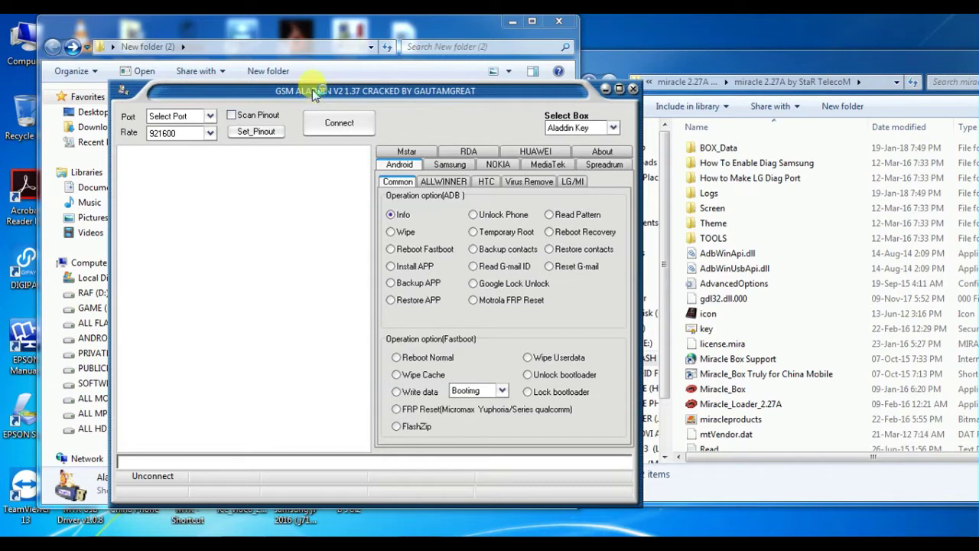
click(339, 128)
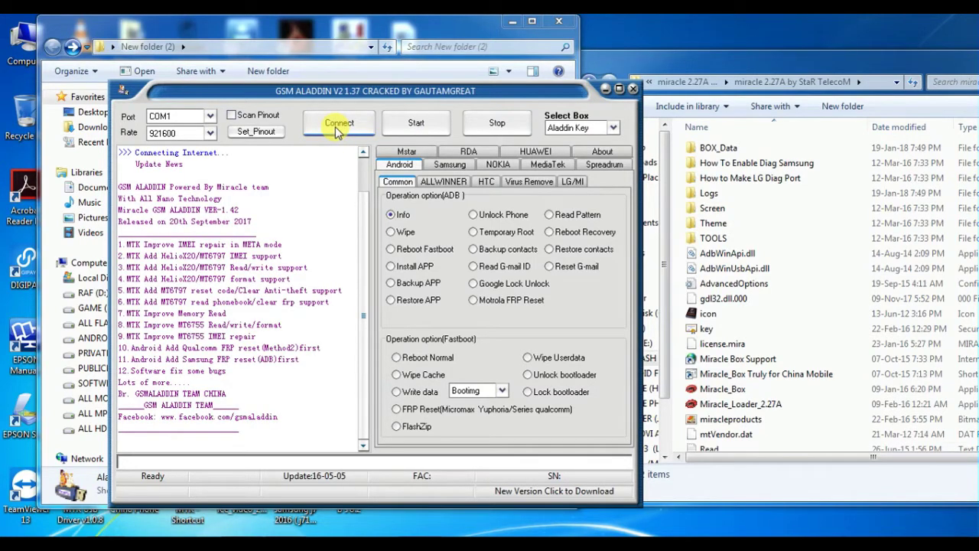
Step: Move the GSM Aladdin window aside so that the shortcuts in New folder (2) are accessible
drag(376, 91, 313, 78)
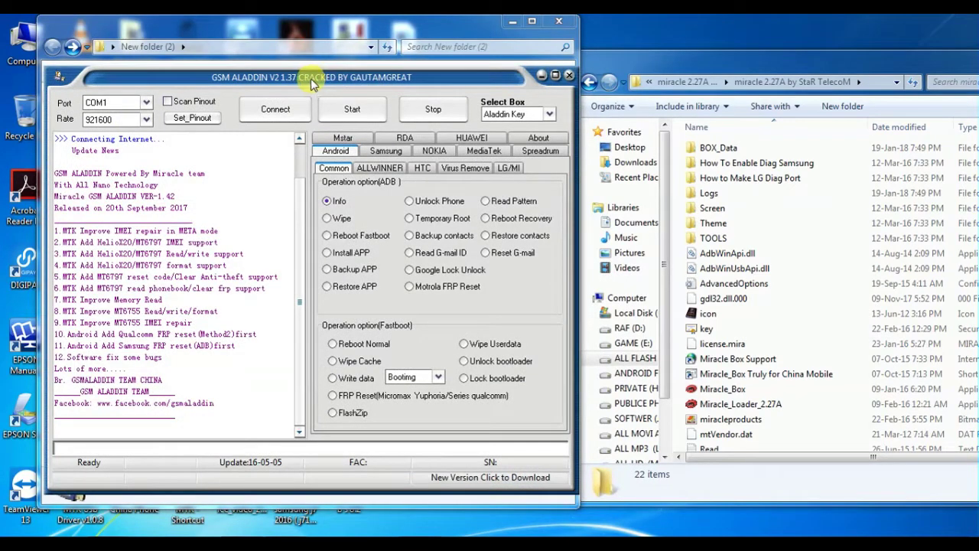
drag(311, 78, 269, 66)
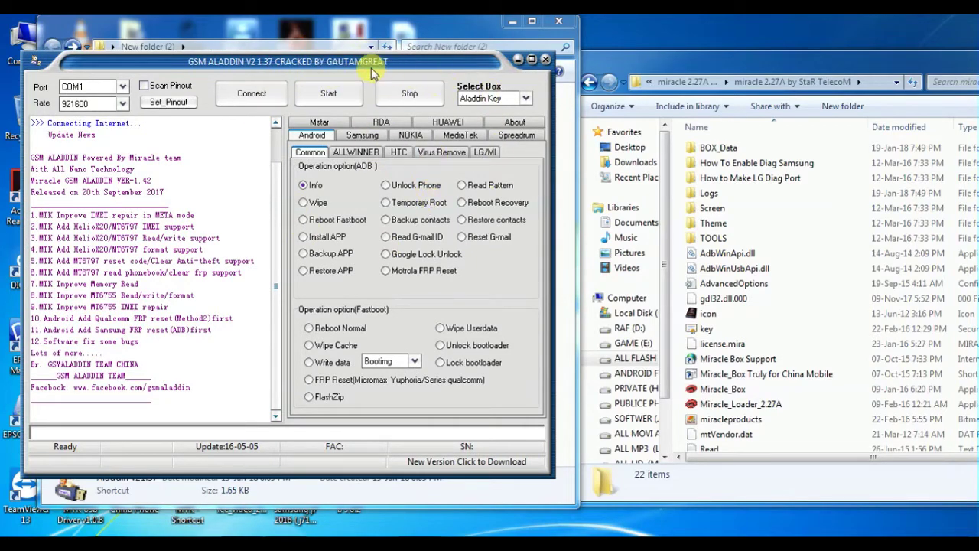
drag(372, 73, 790, 93)
Step: Launch Miracle Box 2.54 and start the program from its loader
click(356, 126)
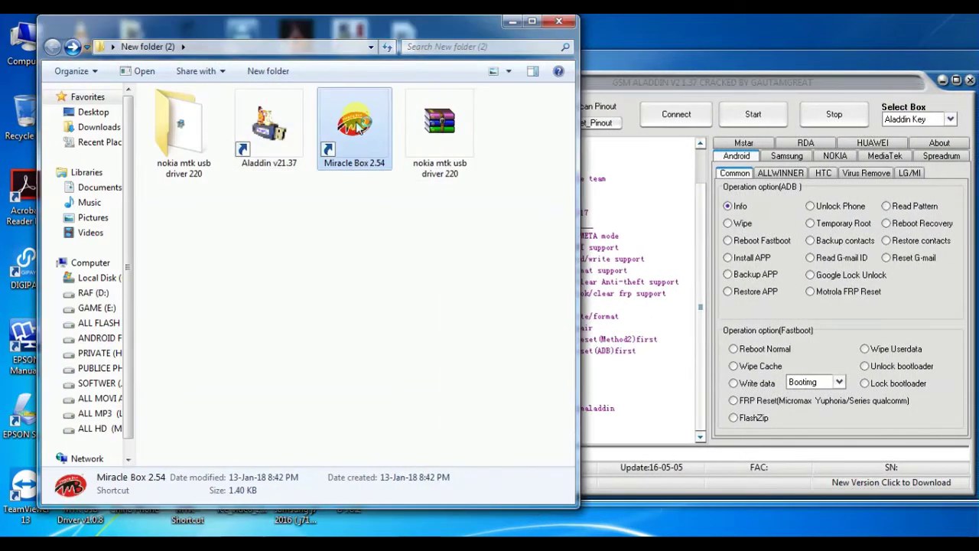
double_click(358, 129)
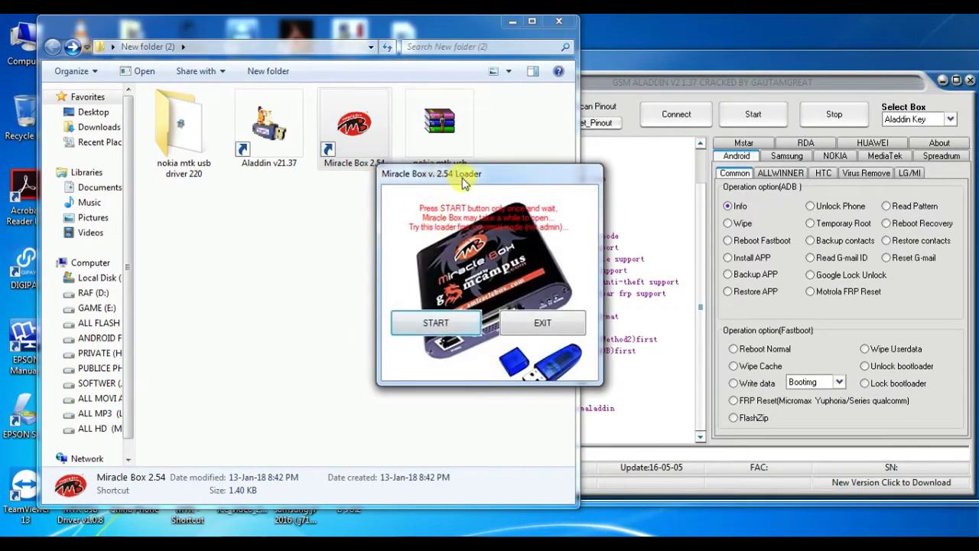
drag(465, 170, 304, 167)
click(285, 298)
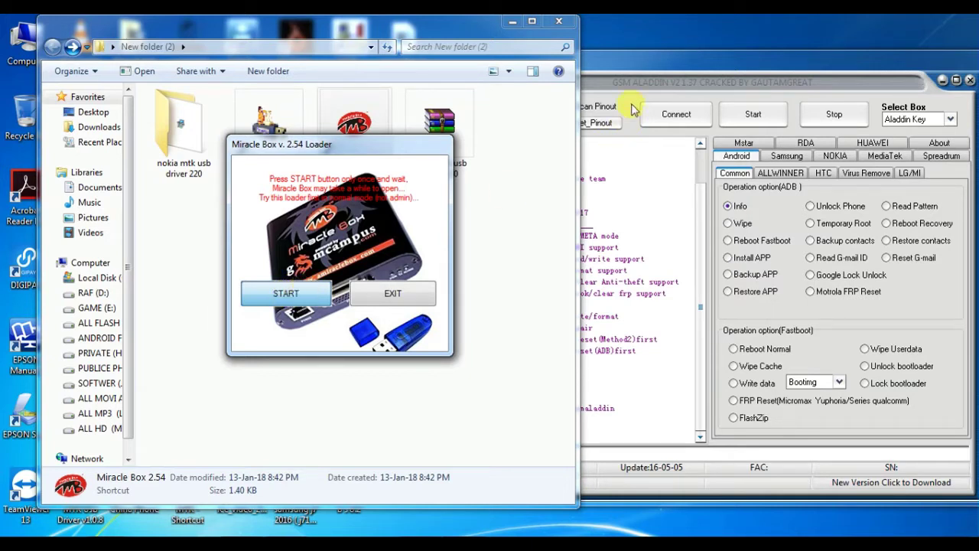
Step: Arrange the Miracle Box and GSM Aladdin windows side by side, with Miracle Box in front
click(633, 77)
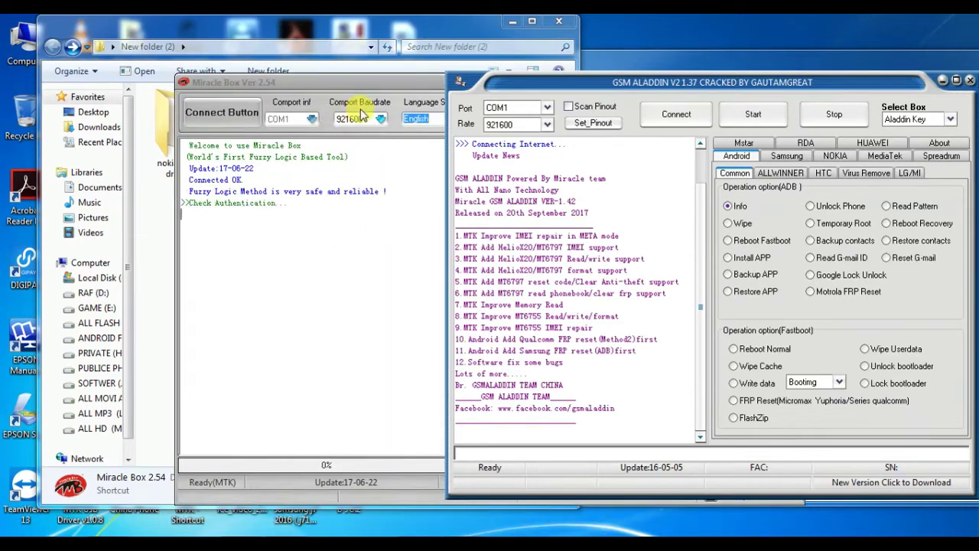
drag(371, 82, 208, 80)
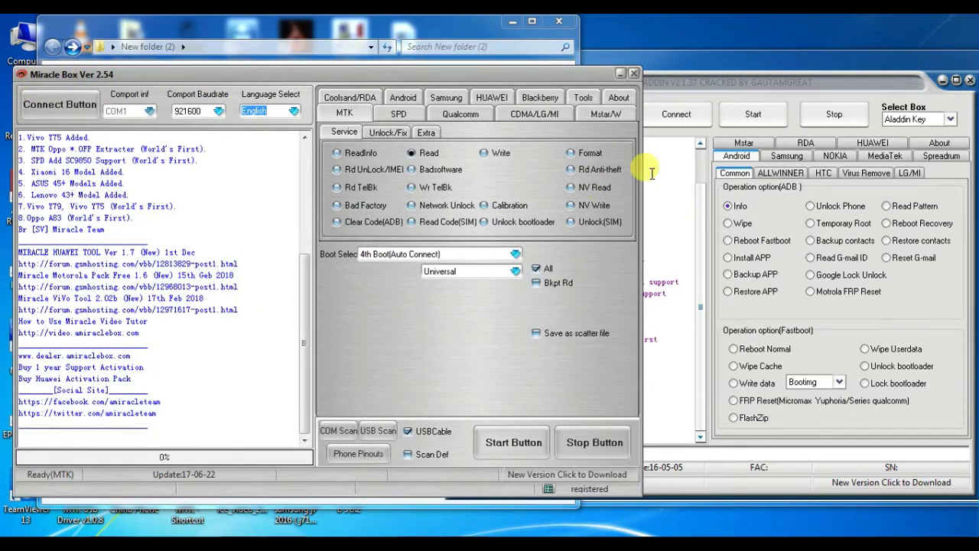
drag(524, 81, 521, 64)
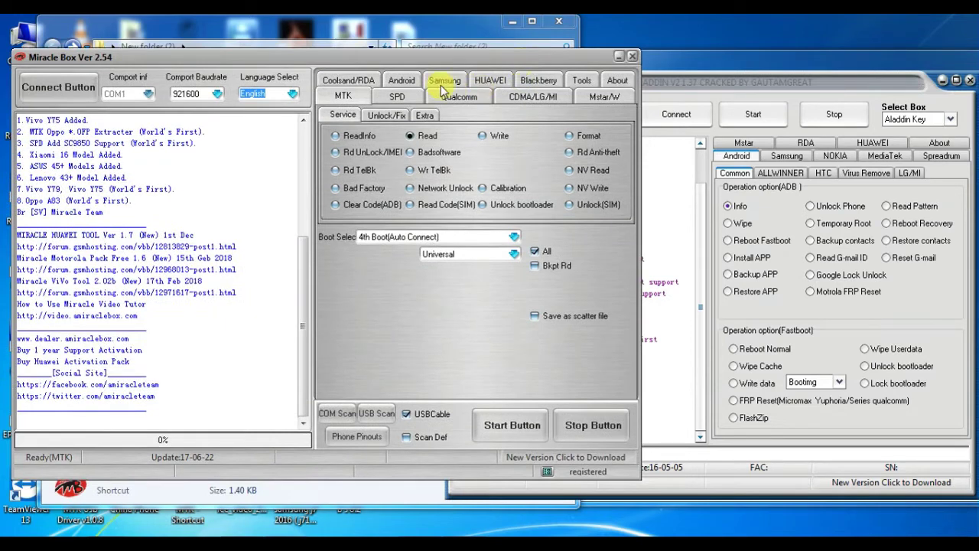
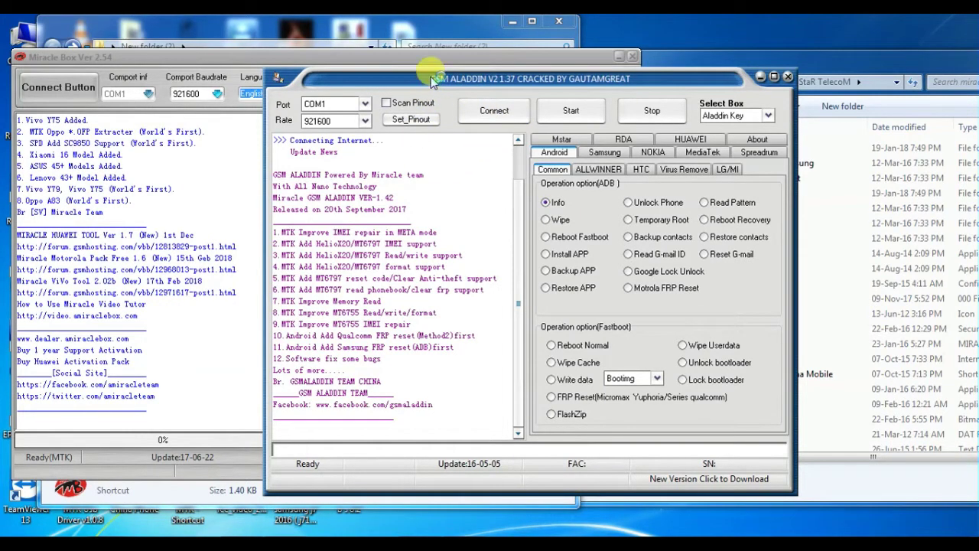
drag(431, 77, 557, 78)
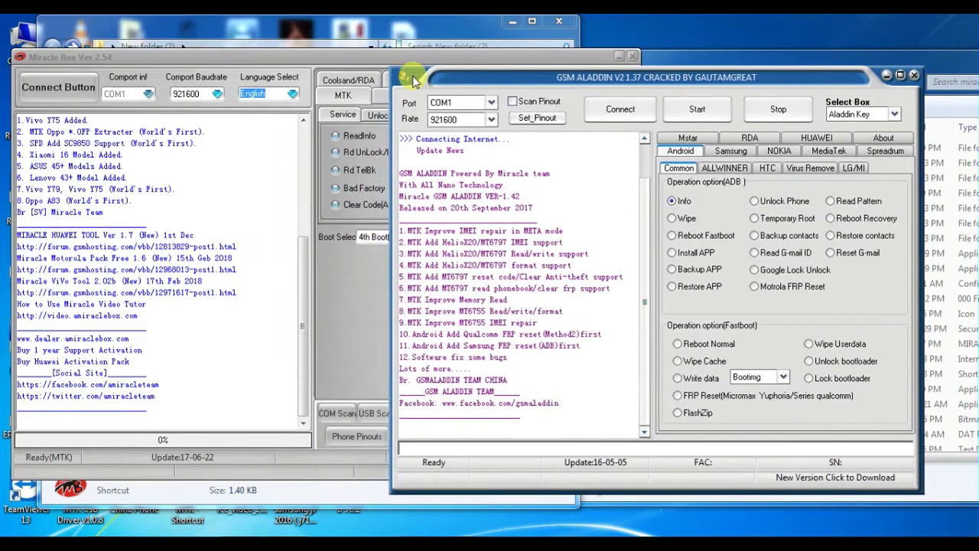
click(328, 60)
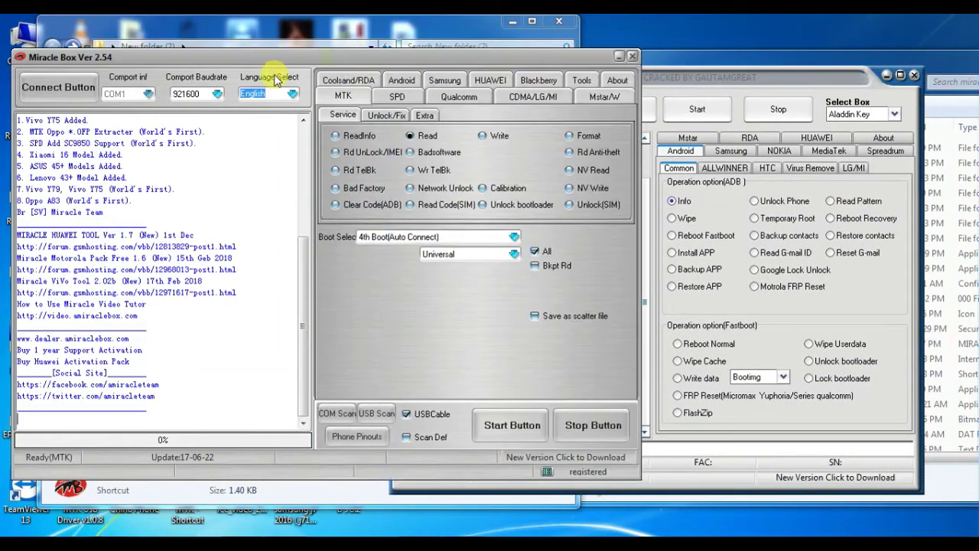
Step: For MTK service in Miracle Box, set the boot type to 10th Boot(Nokia RM-969/70[1035/6](USB) and choose the Write operation
click(206, 132)
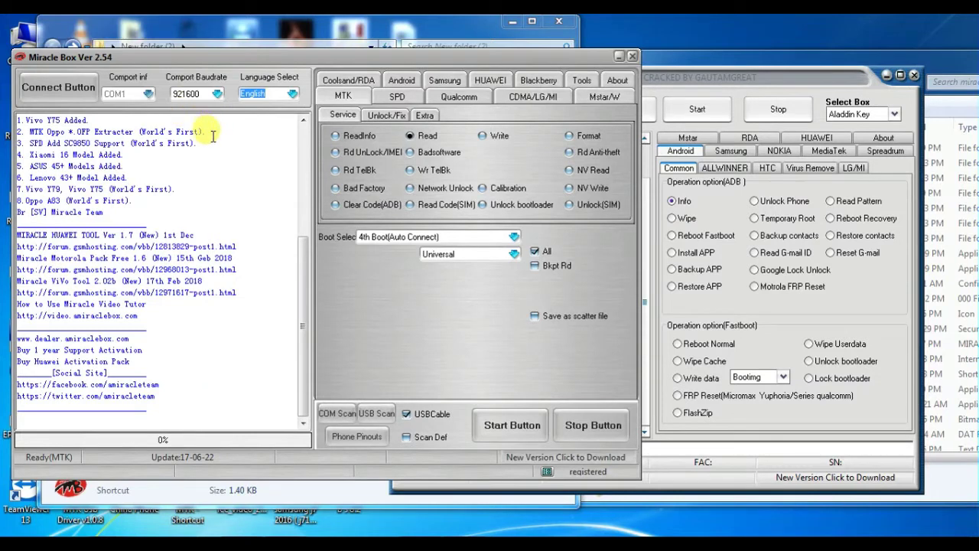
click(350, 99)
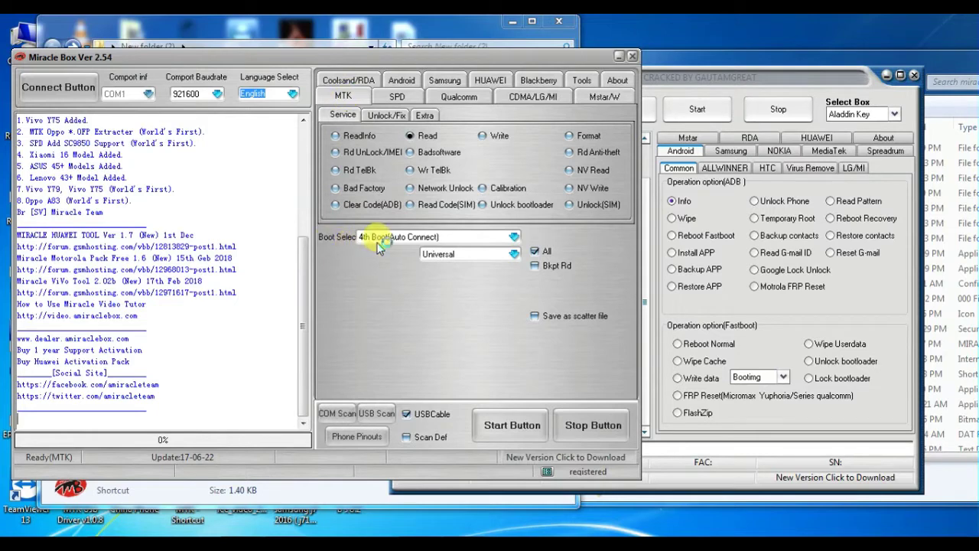
click(514, 237)
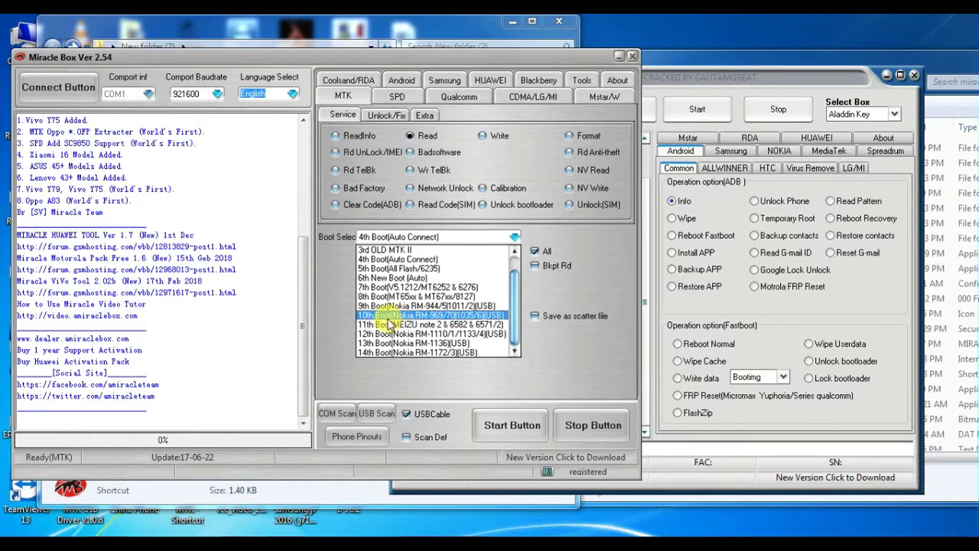
click(452, 315)
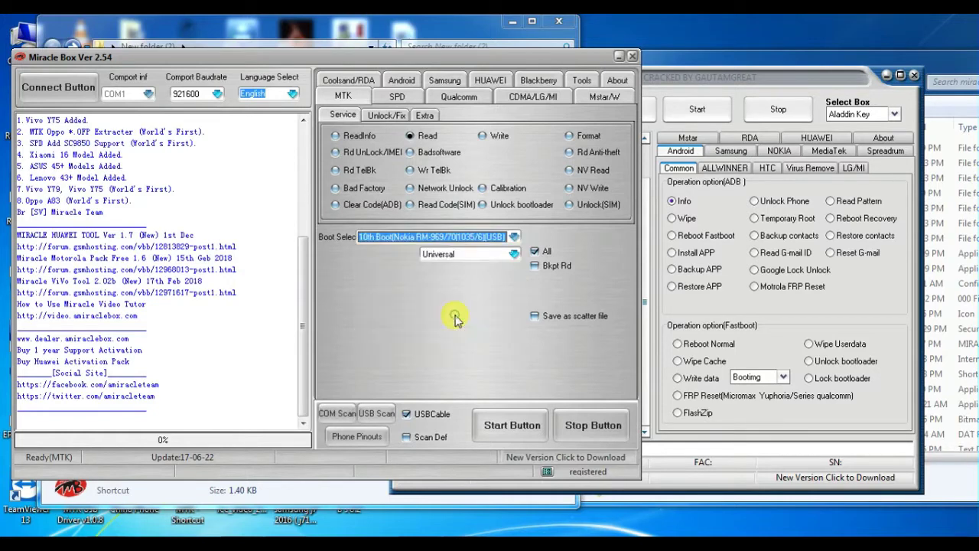
click(494, 135)
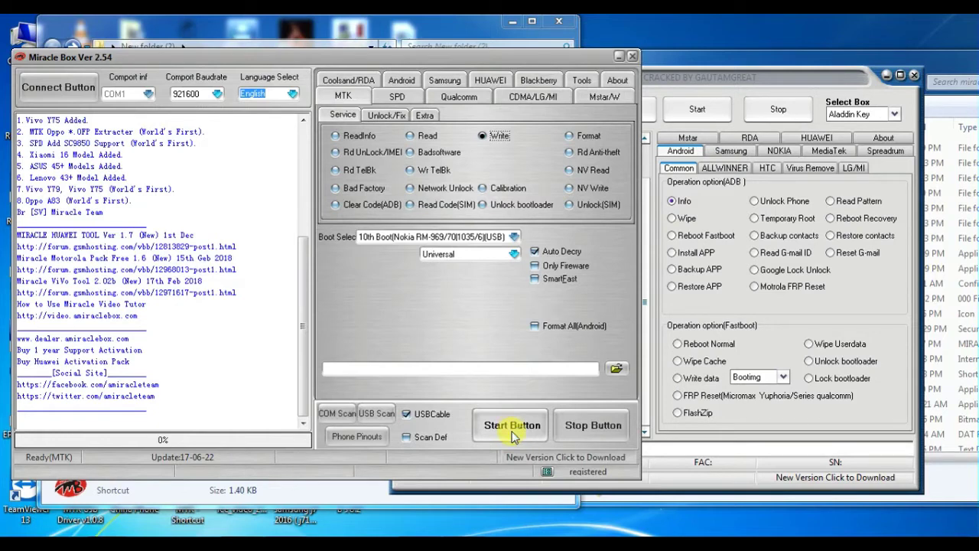
Step: Choose the Reset Code operation among the MTK Unlock/Fix functions in Miracle Box
click(387, 115)
click(379, 117)
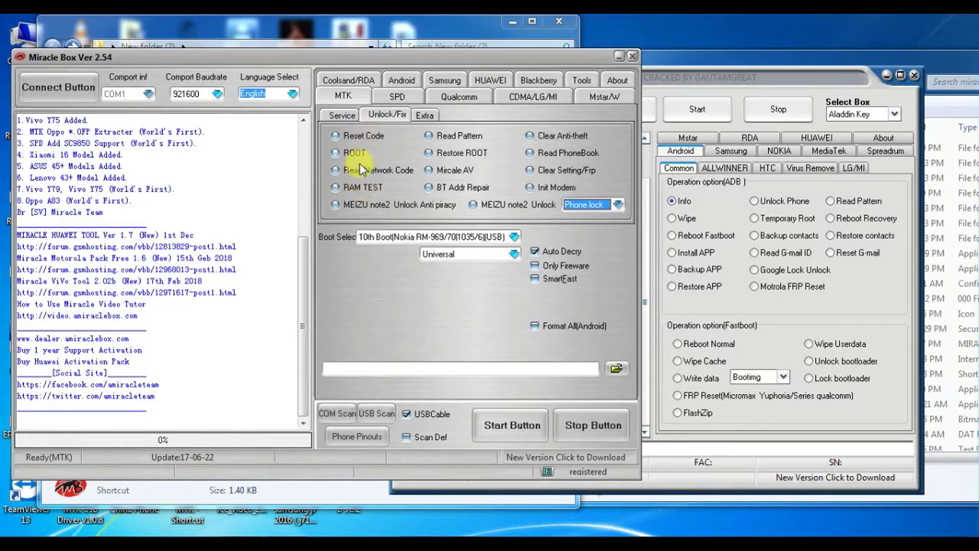
click(335, 136)
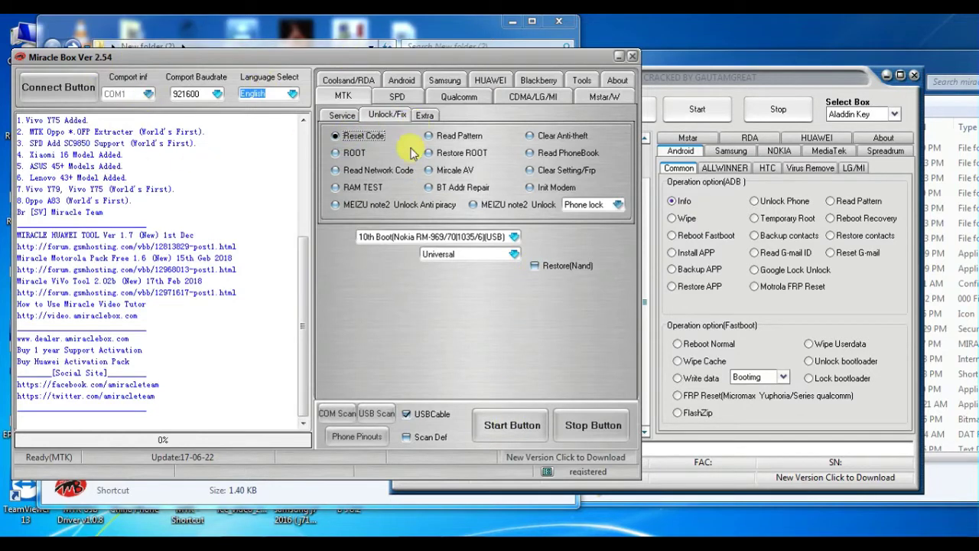
Step: Bring the GSM Aladdin window in front of Miracle Box and refresh the desktop
drag(793, 80, 495, 74)
right_click(746, 17)
click(780, 60)
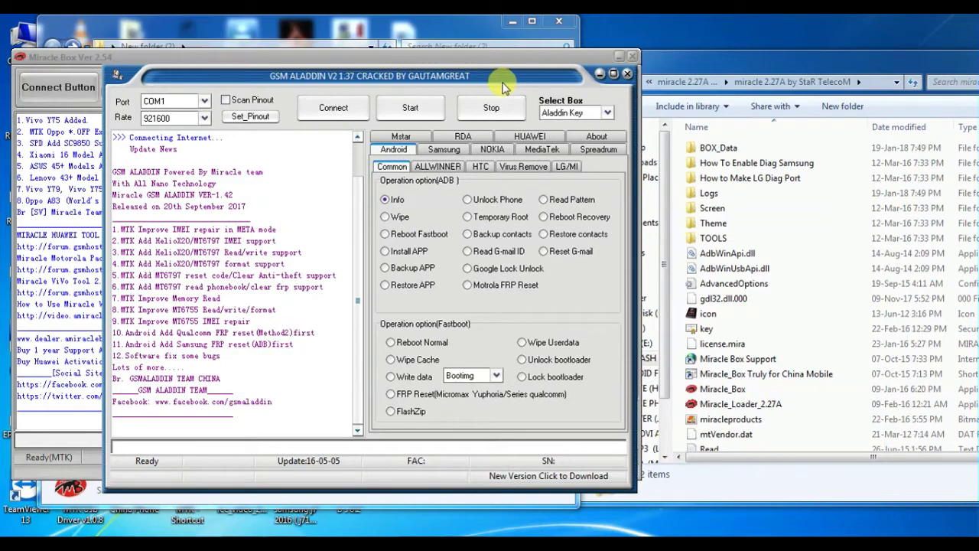
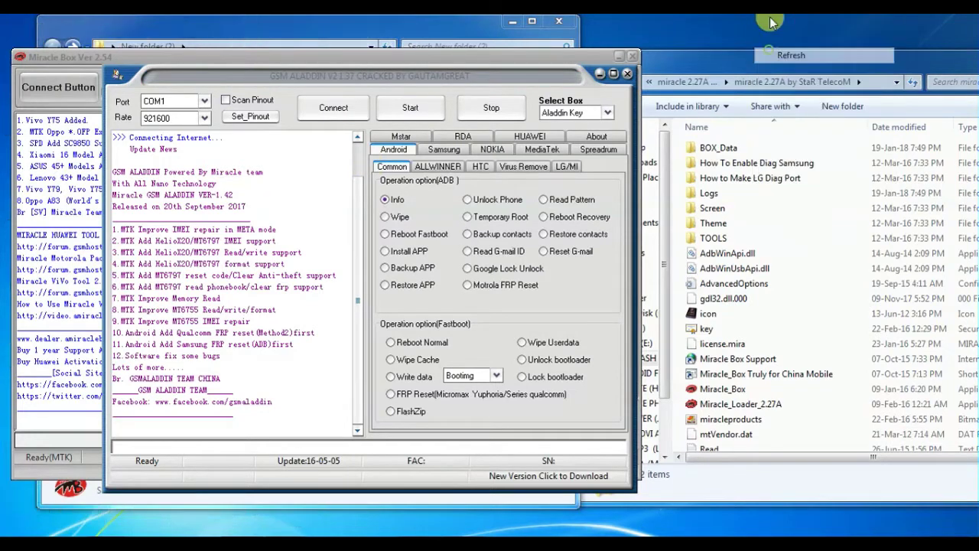
right_click(772, 17)
click(805, 56)
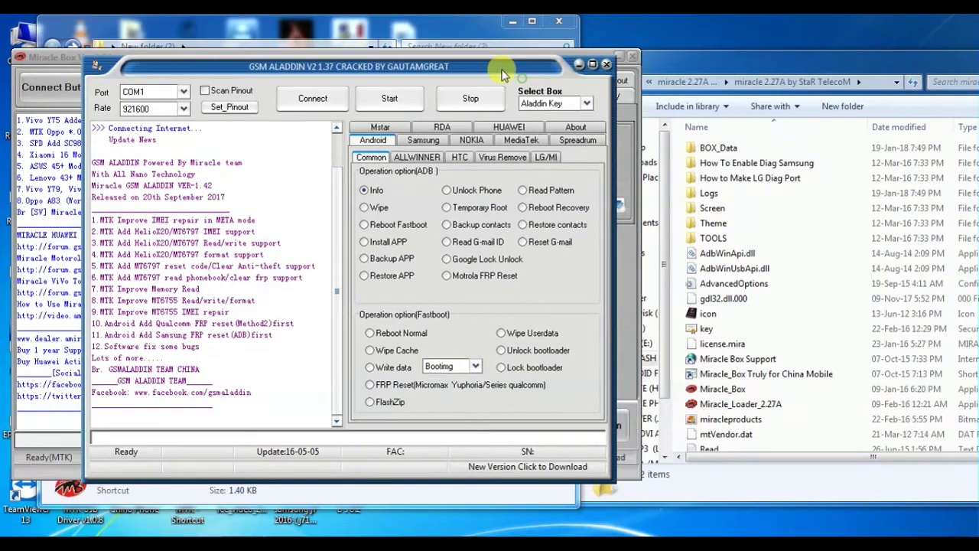
right_click(711, 17)
click(746, 55)
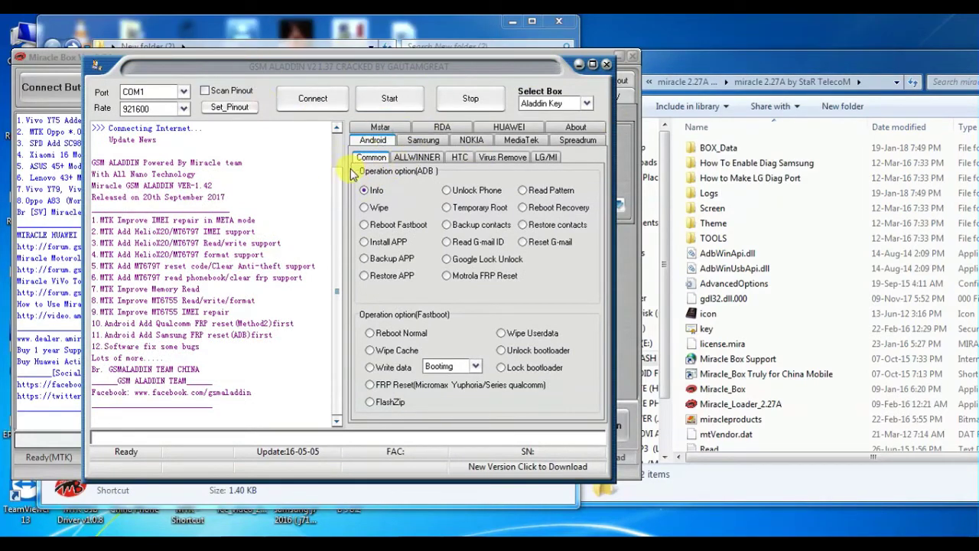
Step: Review GSM Aladdin's Nokia MTK operations and its common and service operations for MediaTek phones
click(474, 143)
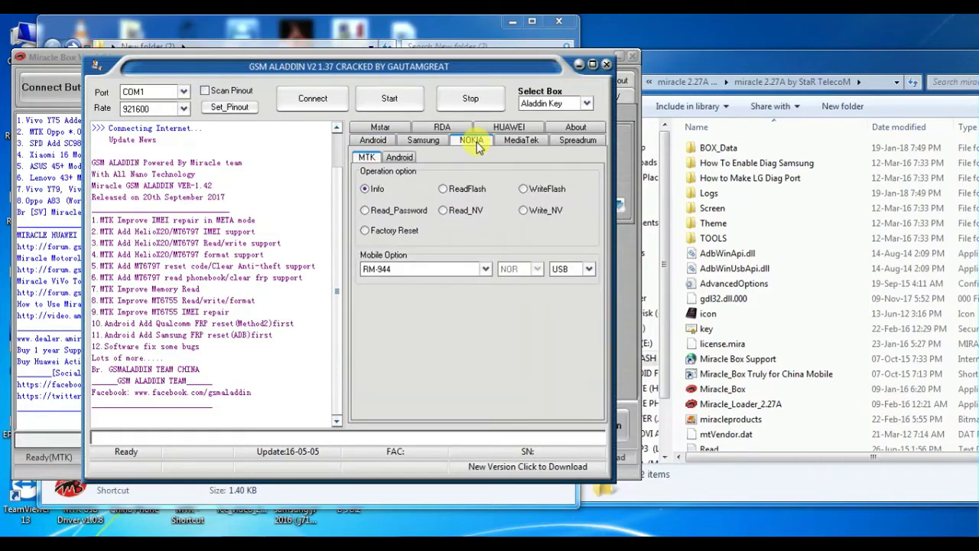
click(523, 140)
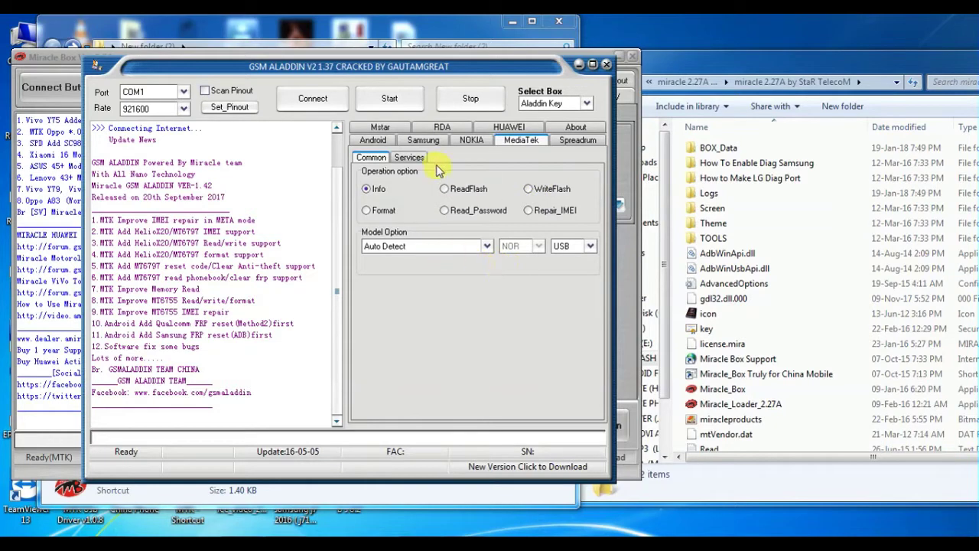
click(410, 158)
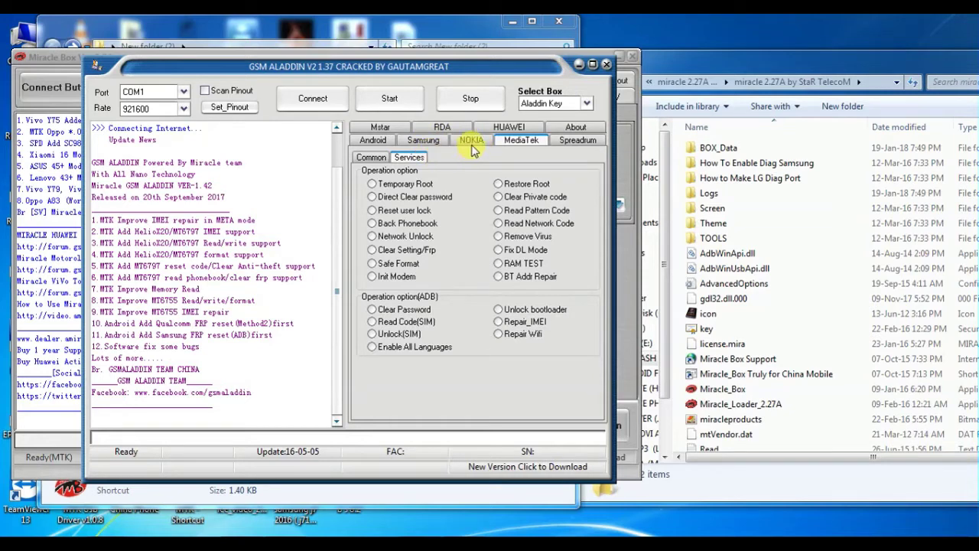
Step: For Nokia MTK service in GSM Aladdin, choose model RM-969 and Factory Reset, start the operation and accept the flash backup note
click(472, 145)
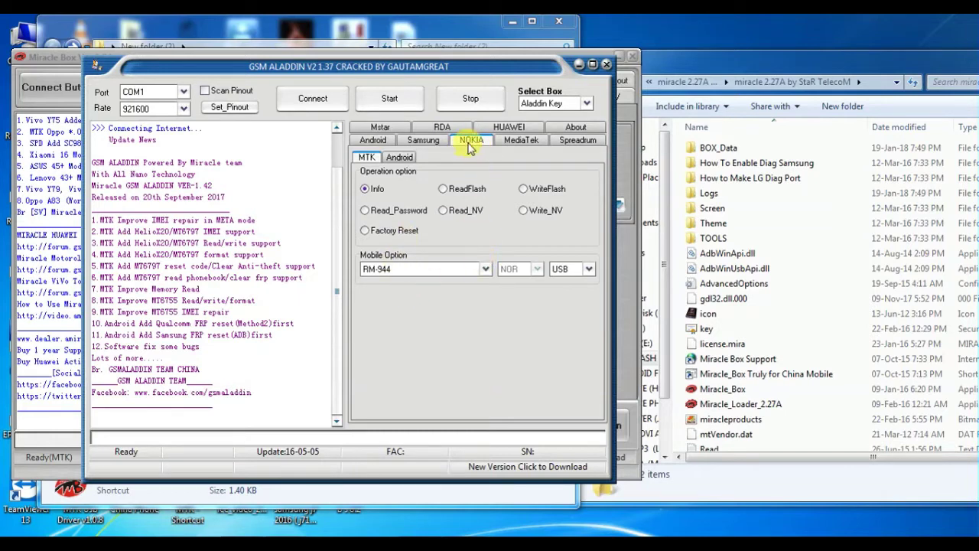
click(485, 269)
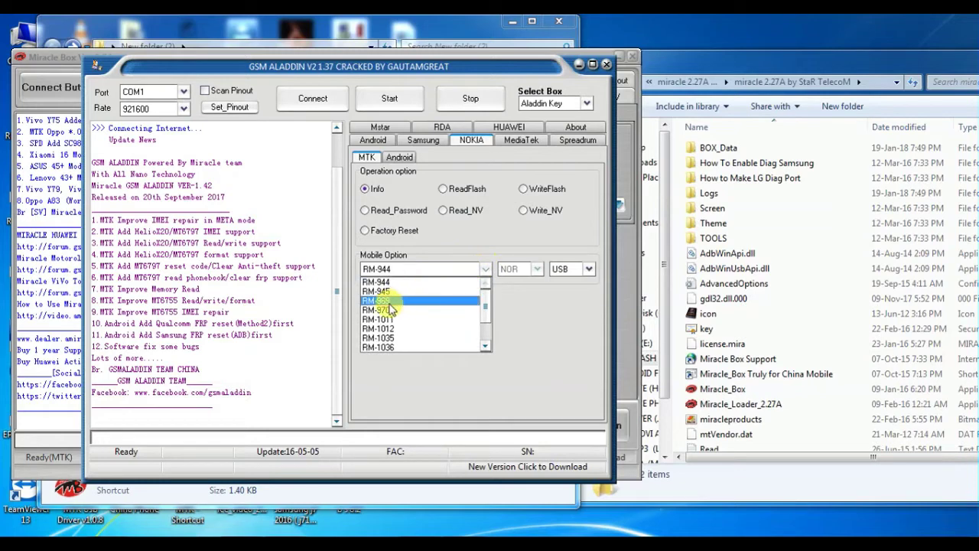
click(385, 302)
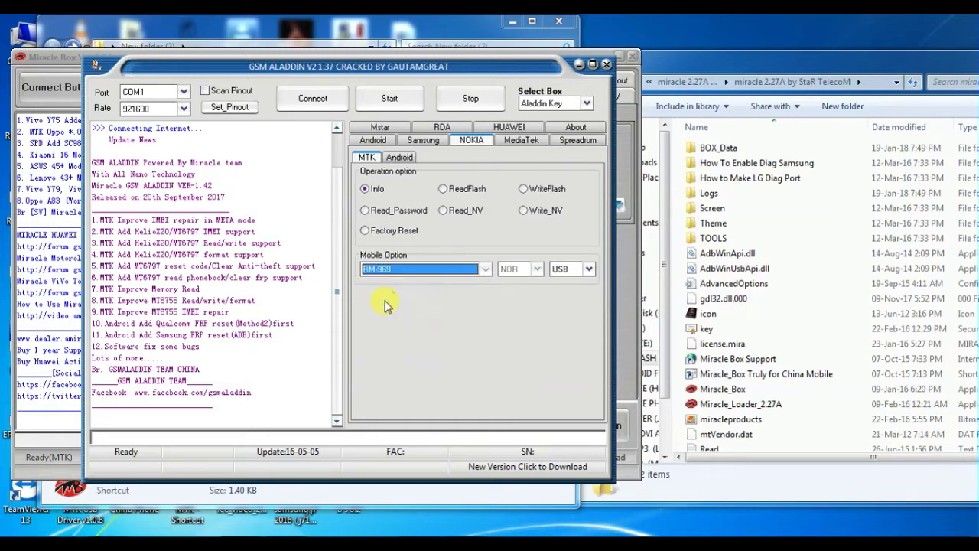
click(367, 231)
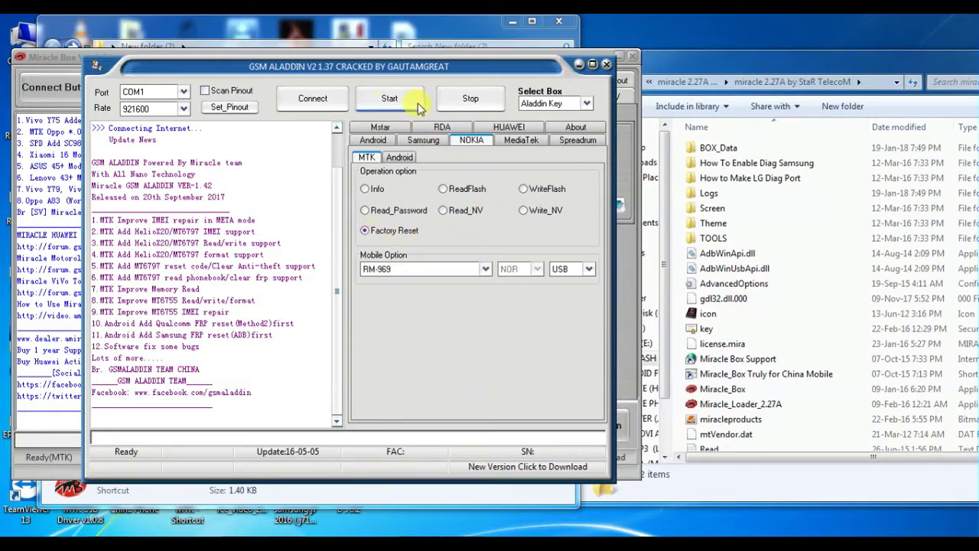
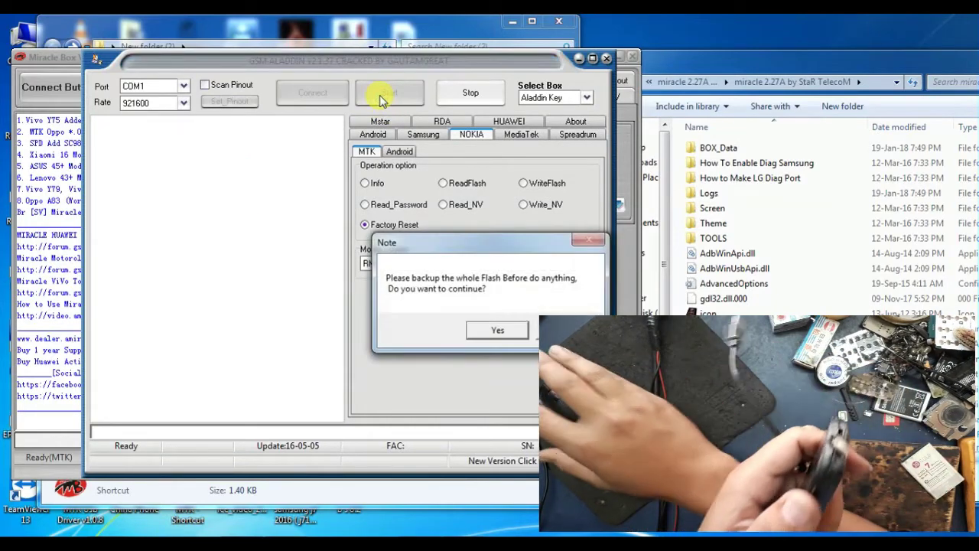
click(495, 332)
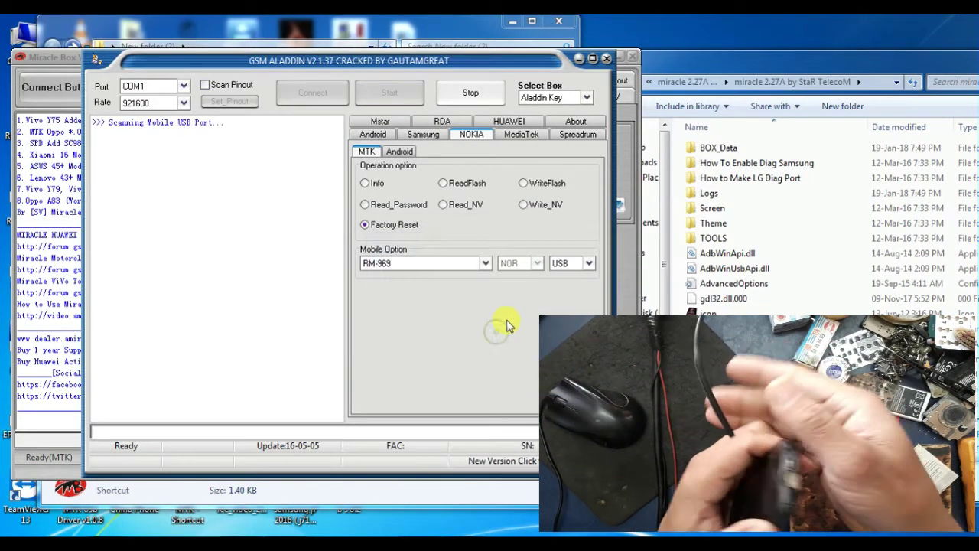